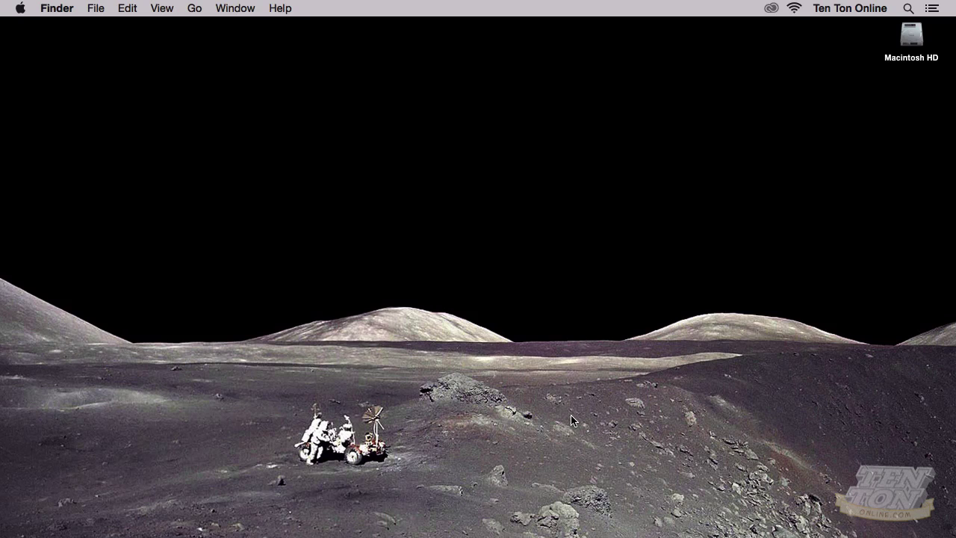
- Switch to Firefox, go to wpengine.com and open the WP Engine sign-in page
key("super+Tab")
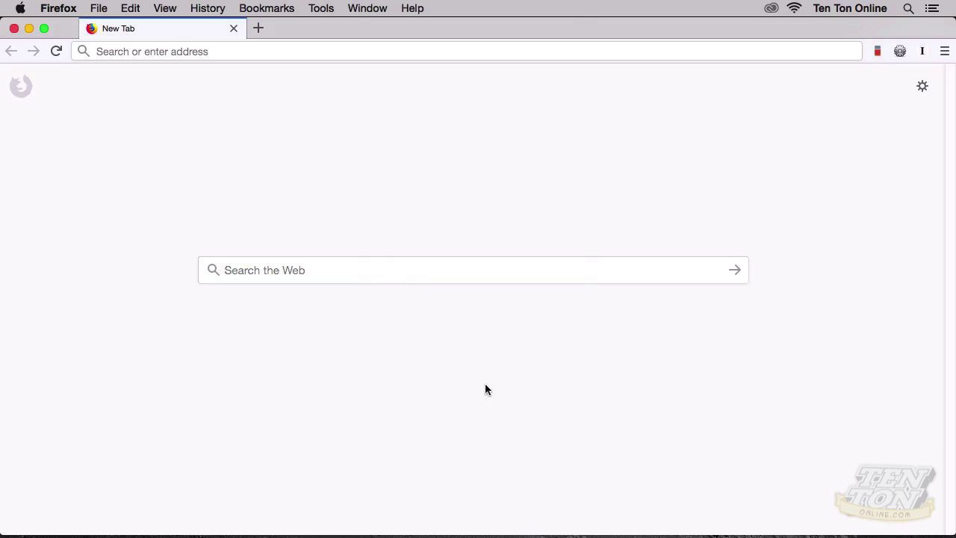
left_click(203, 52)
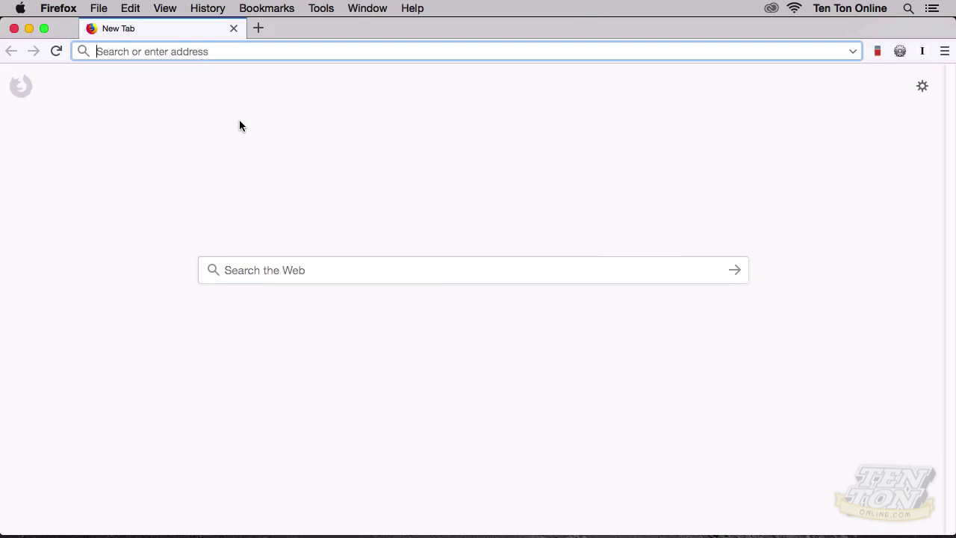
type("wpengine.")
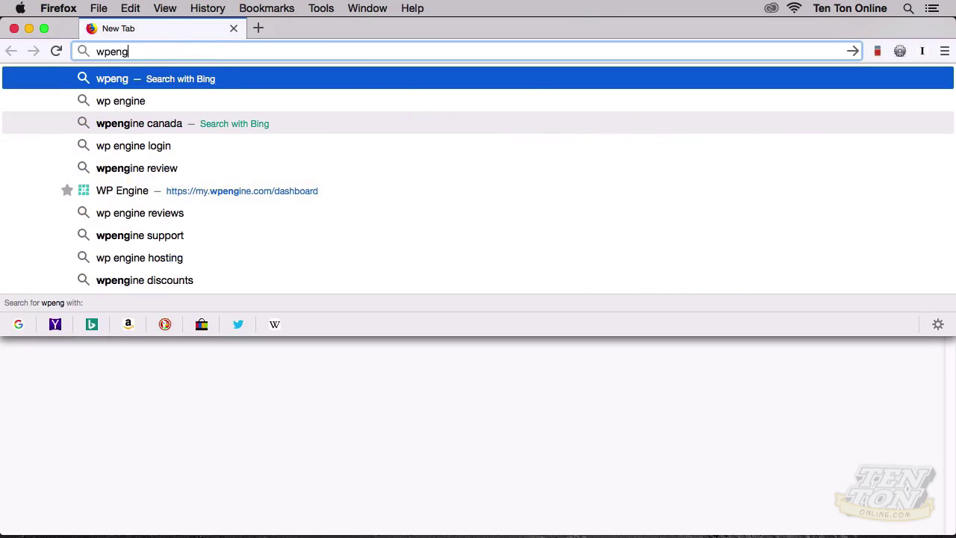
type("com")
key("Return")
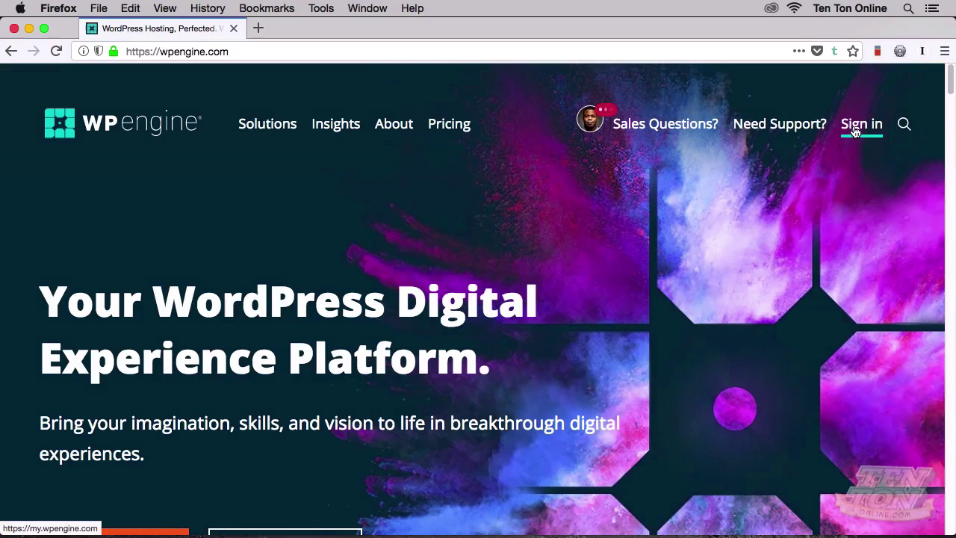
left_click(850, 133)
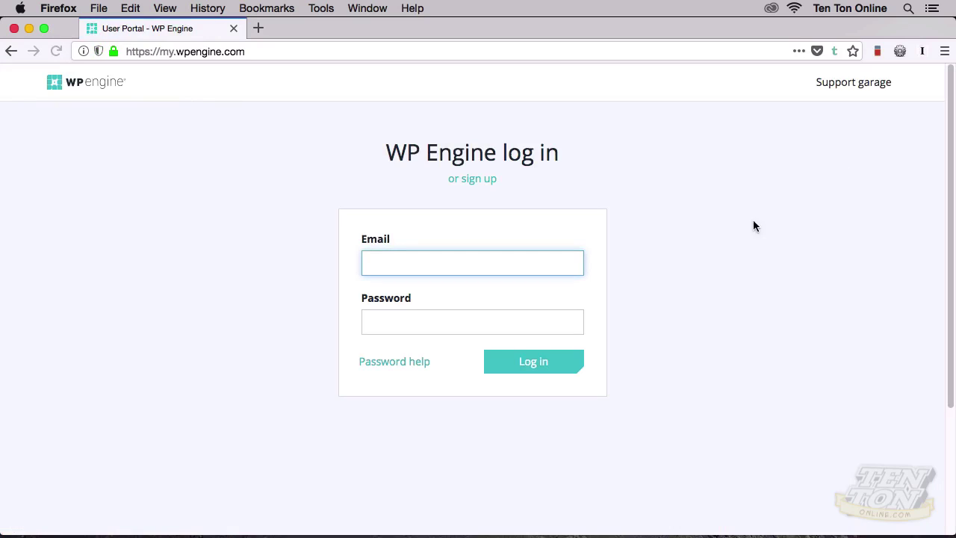
- Log in to the WP Engine user portal with the account e-mail and password
key("super+v")
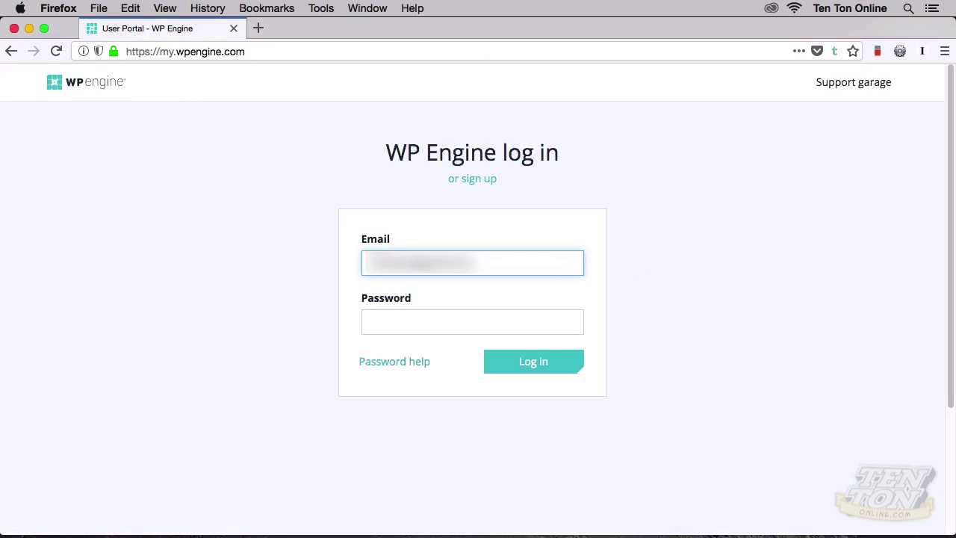
key("Tab")
type("*********")
key("Return")
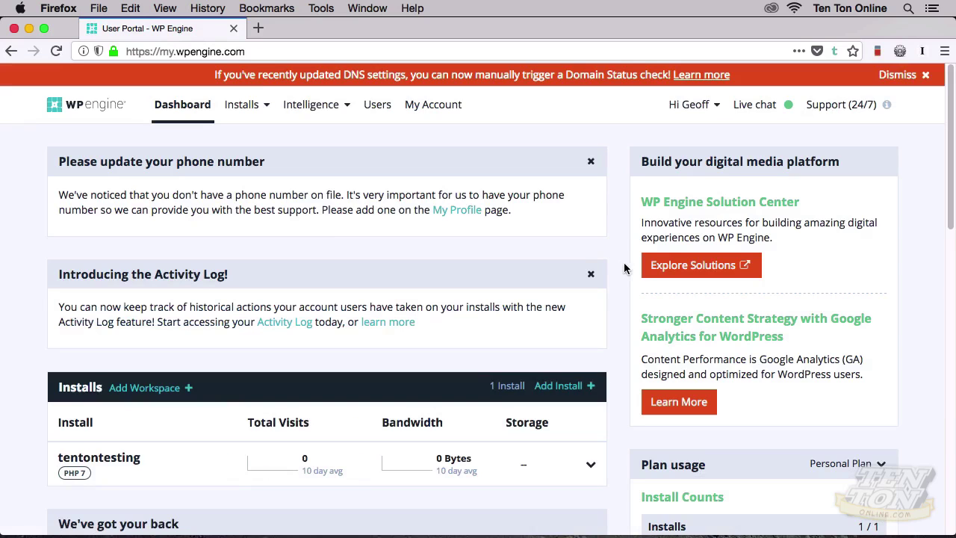
- Open the overview page of the tentontesting install in the WP Engine portal
left_click(248, 110)
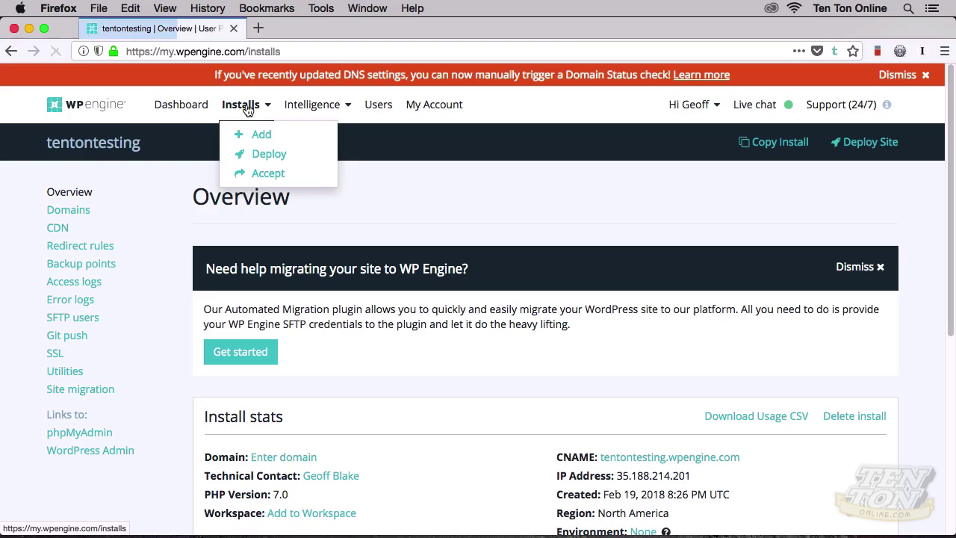
double_click(194, 196)
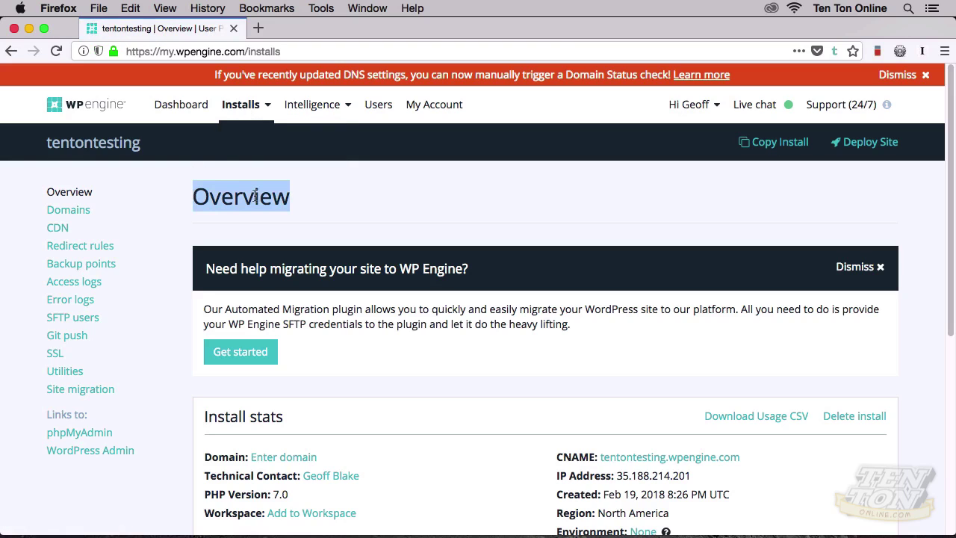
left_click(308, 198)
- Examine the install stats of tentontesting, in particular its CNAME and IP address
scroll(335, 221, "down", 3)
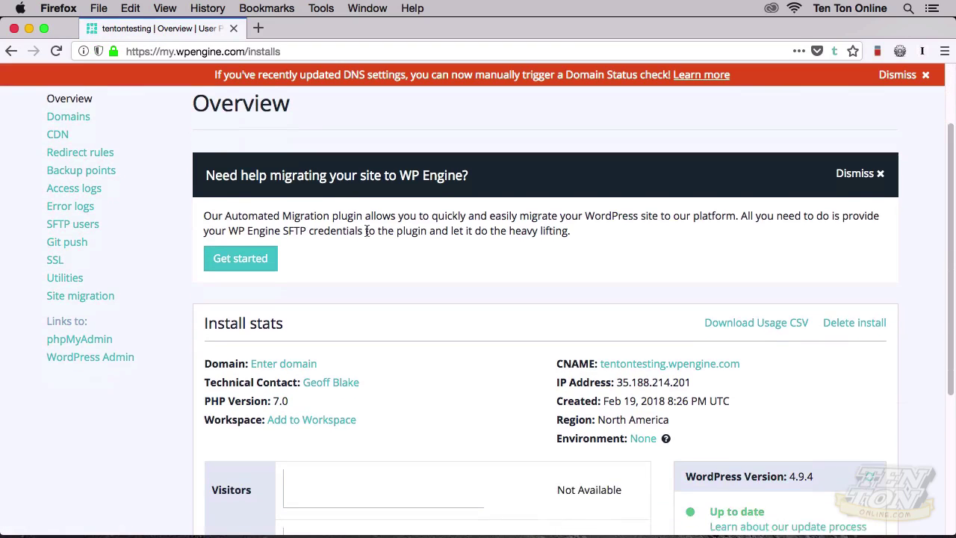
scroll(427, 254, "down", 4)
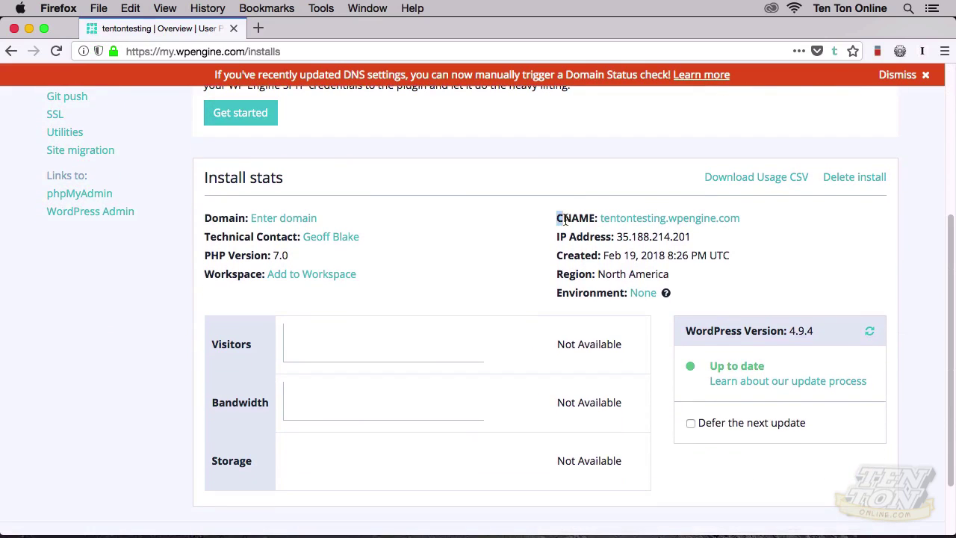
left_click_drag(554, 217, 640, 221)
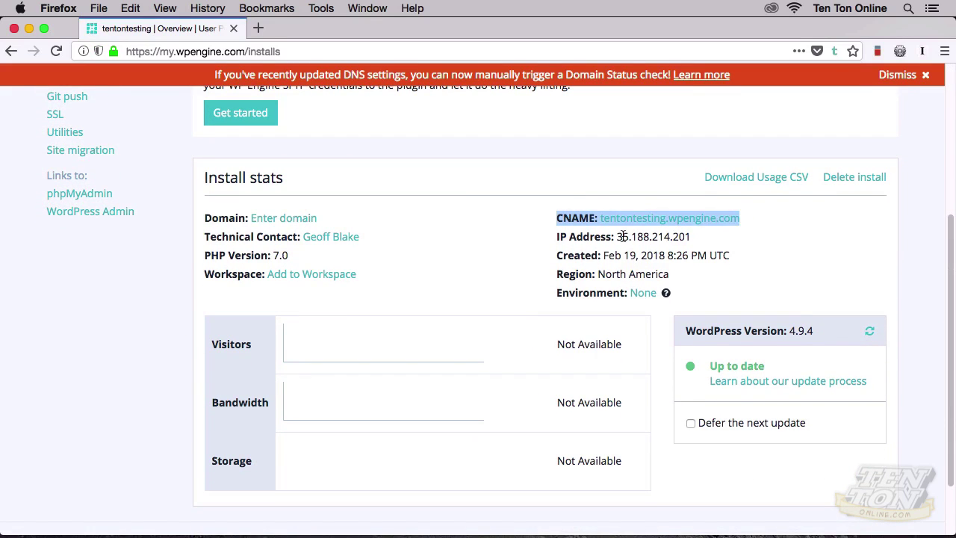
left_click(557, 238)
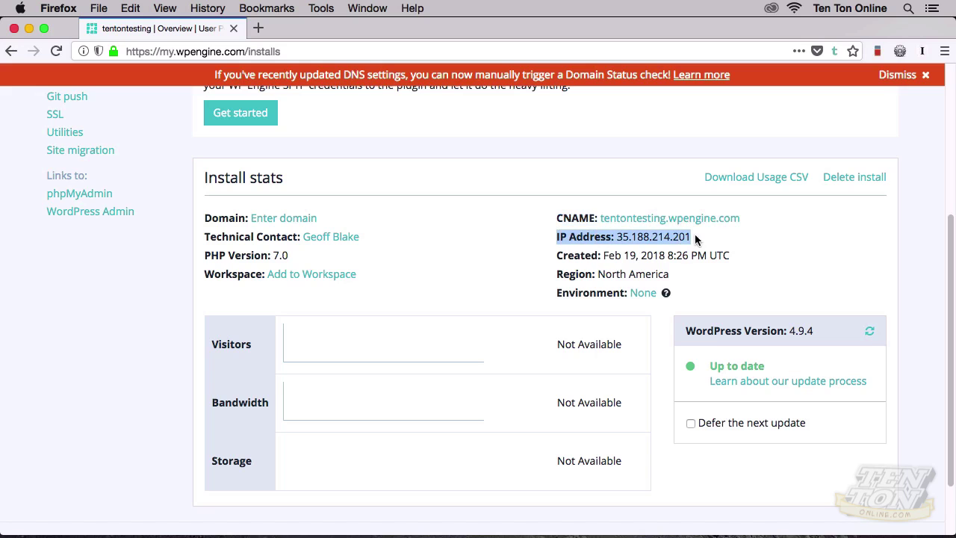
left_click(554, 173)
scroll(554, 172, "up", 2)
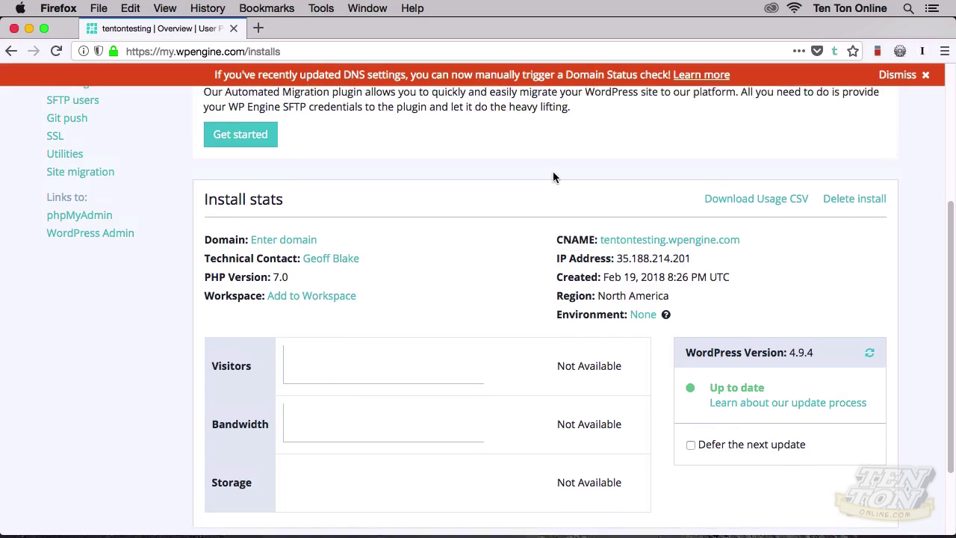
scroll(553, 175, "up", 3)
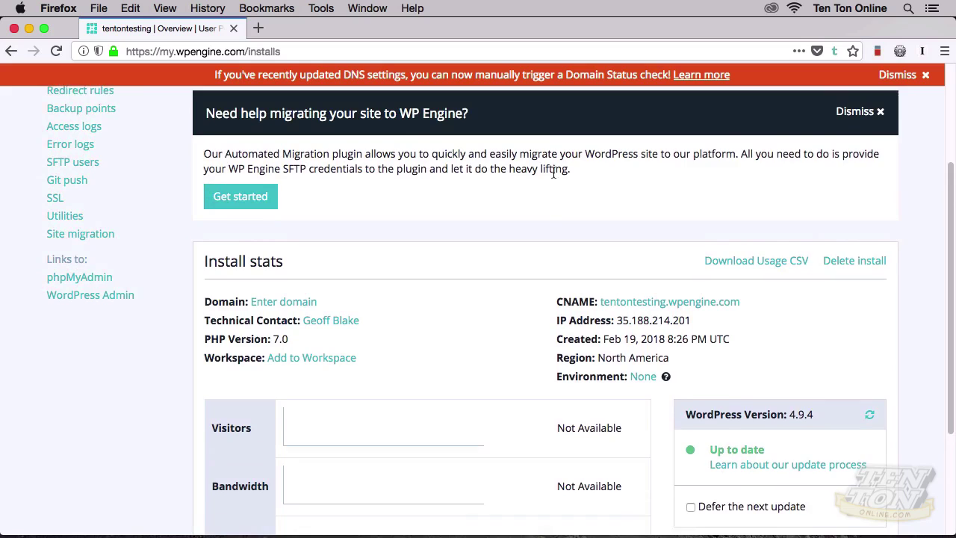
scroll(553, 176, "up", 1)
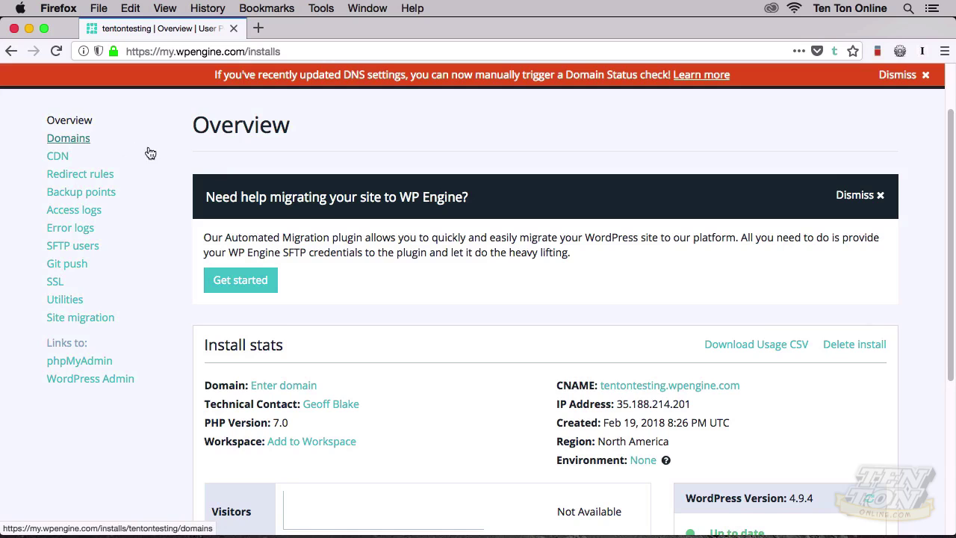
scroll(481, 324, "down", 3)
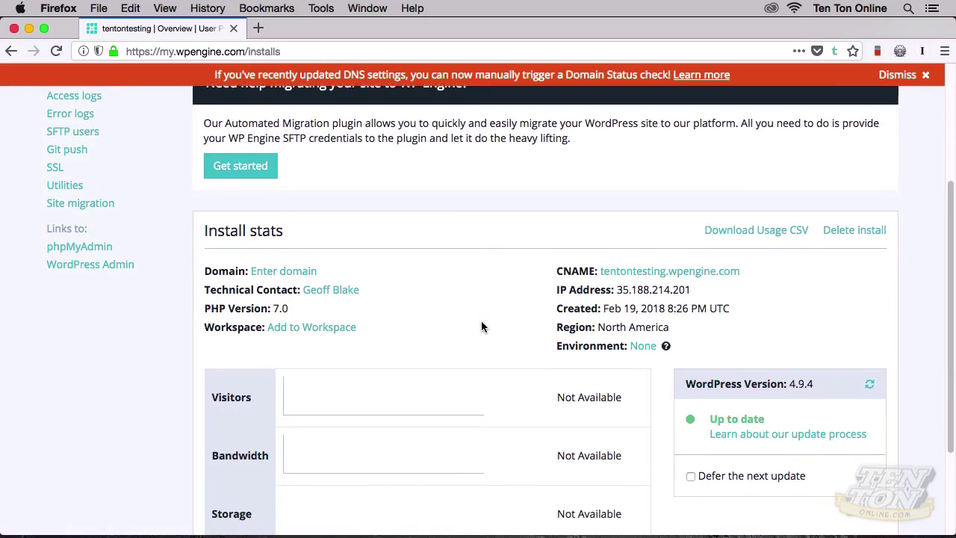
scroll(481, 327, "down", 3)
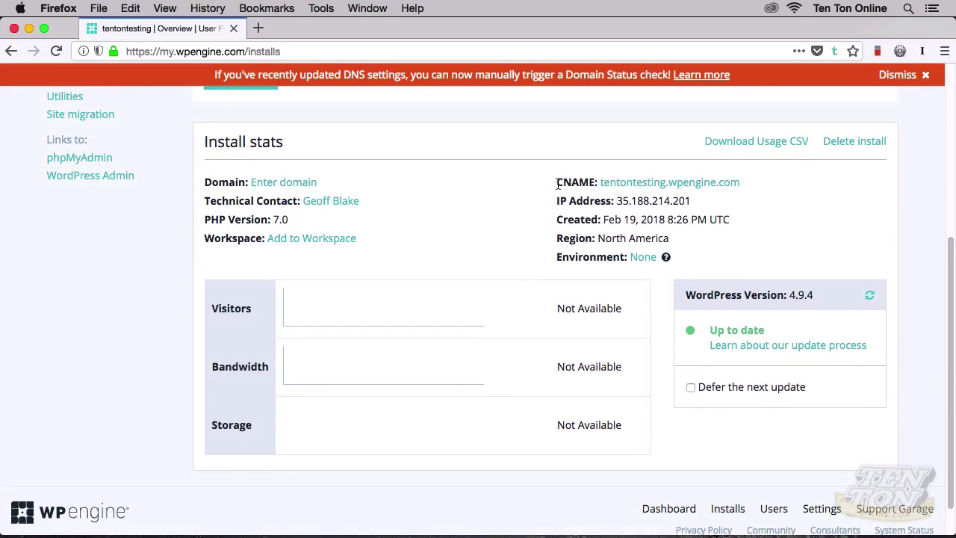
left_click_drag(556, 182, 692, 201)
left_click(543, 197)
- Open namecheap.com in a new browser tab, keeping the WP Engine page open
key("super+t")
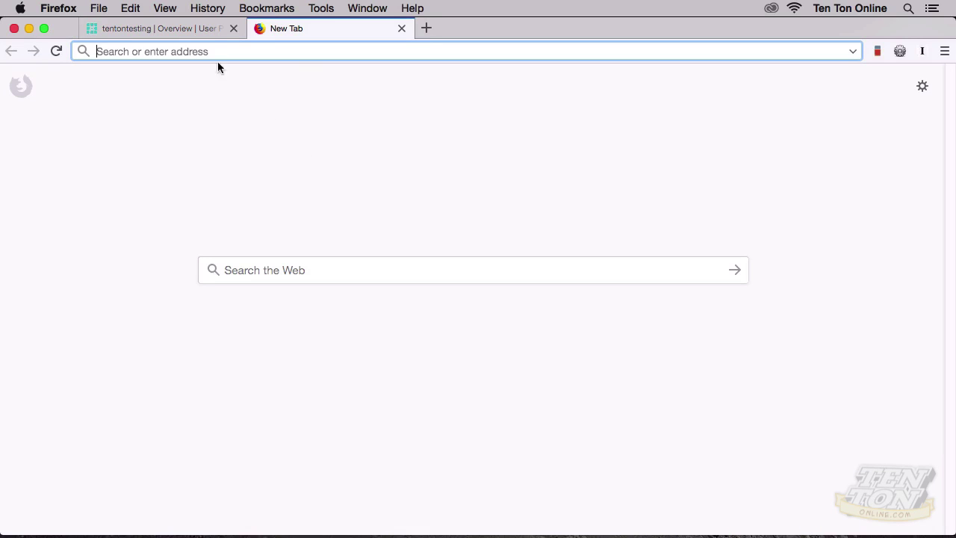
left_click(199, 29)
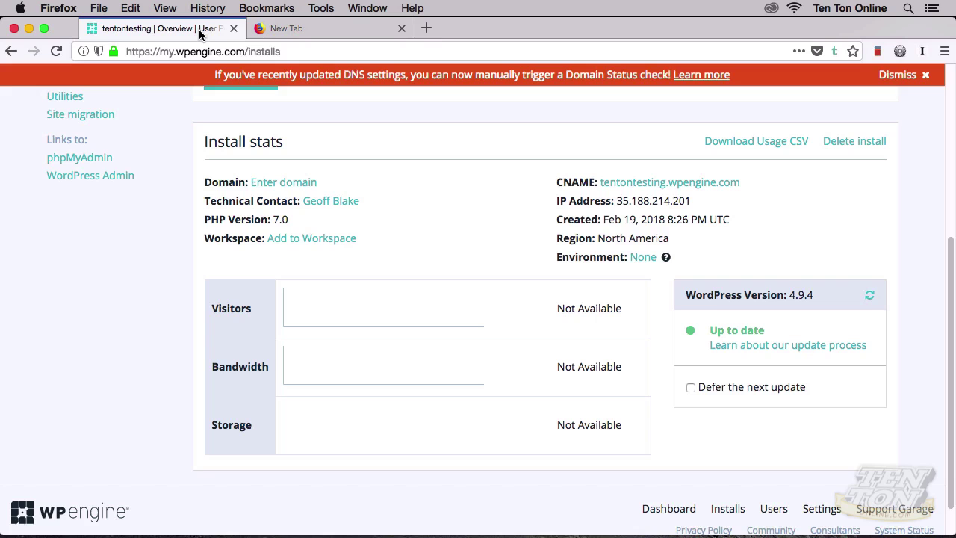
left_click(288, 30)
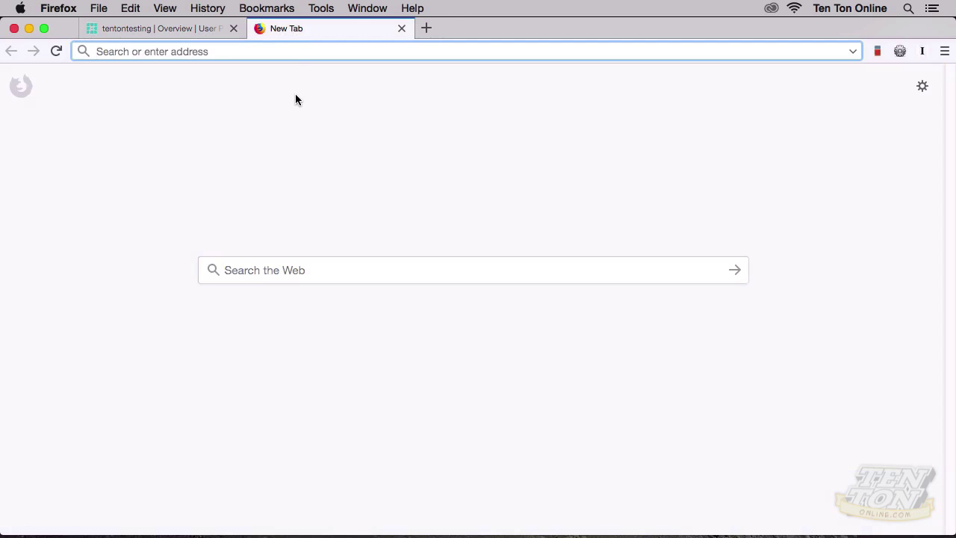
type("namecheap.com")
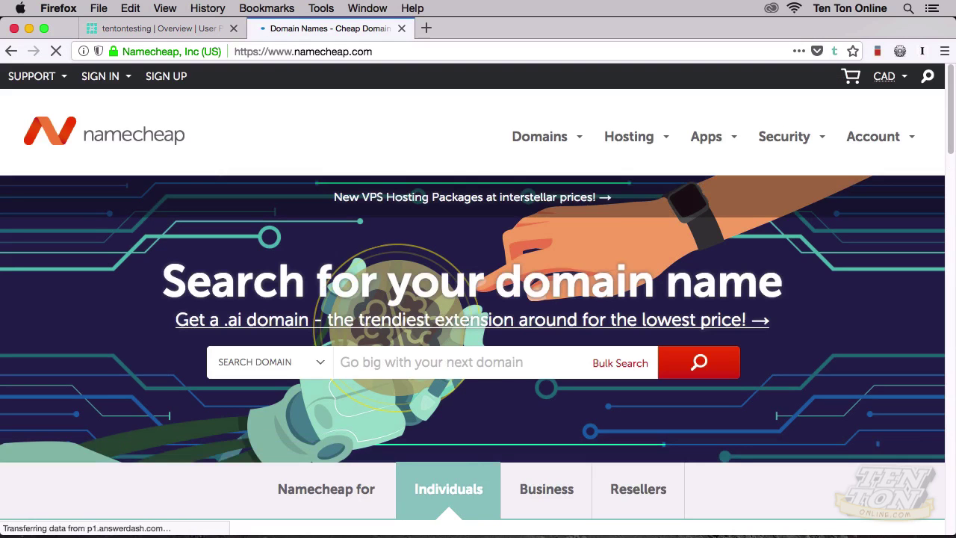
- Sign in to the Namecheap account with the username and password
left_click(104, 76)
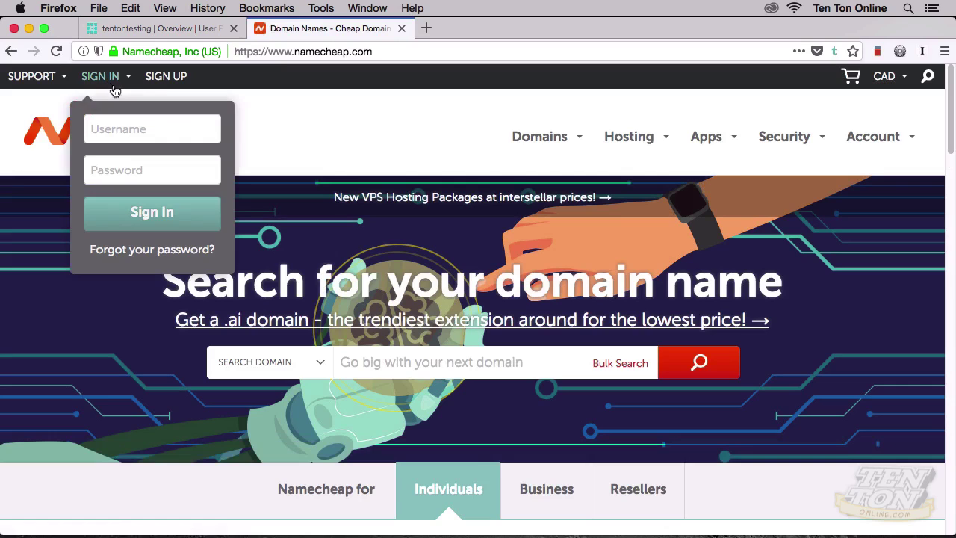
left_click(106, 123)
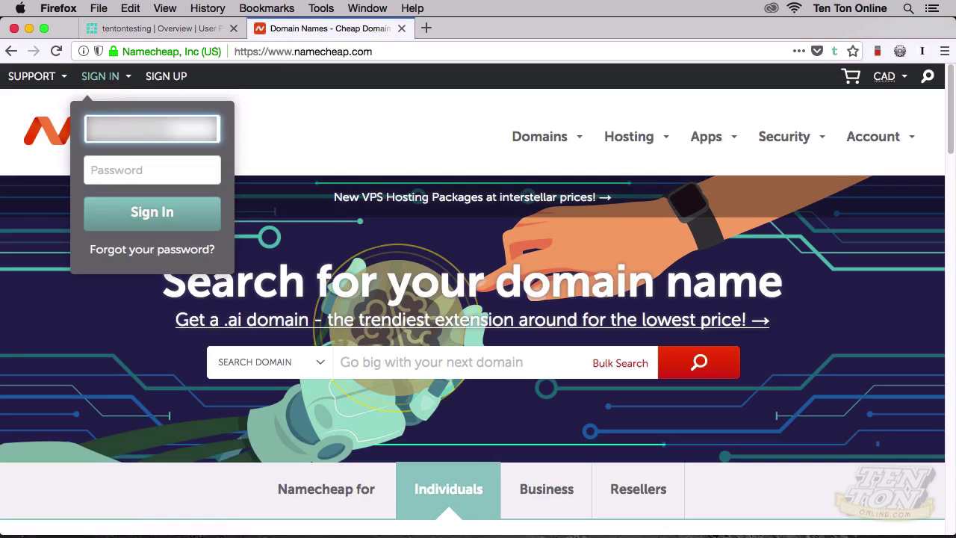
key("Tab")
type("••••••••")
key("Return")
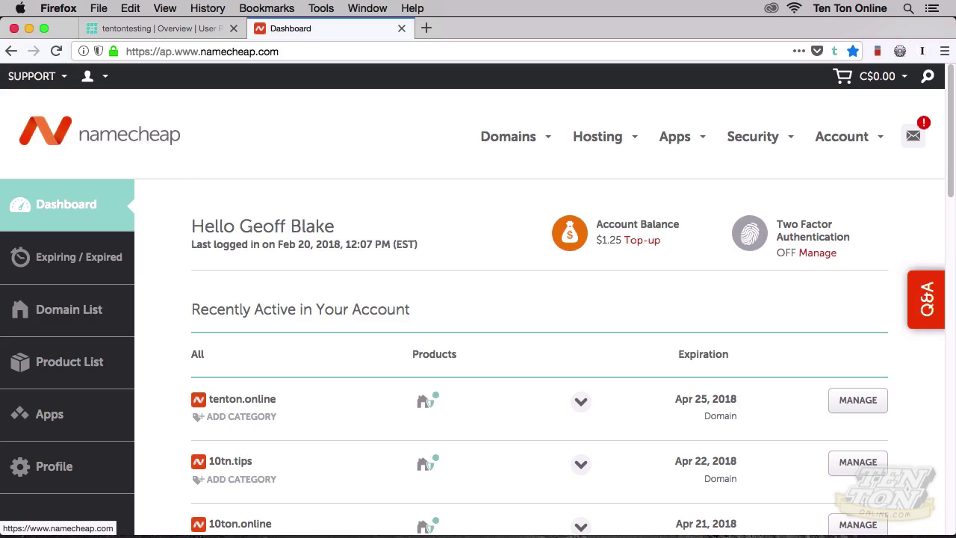
- Open the Namecheap domain list and go to the management page of tentontesting.com
left_click(91, 312)
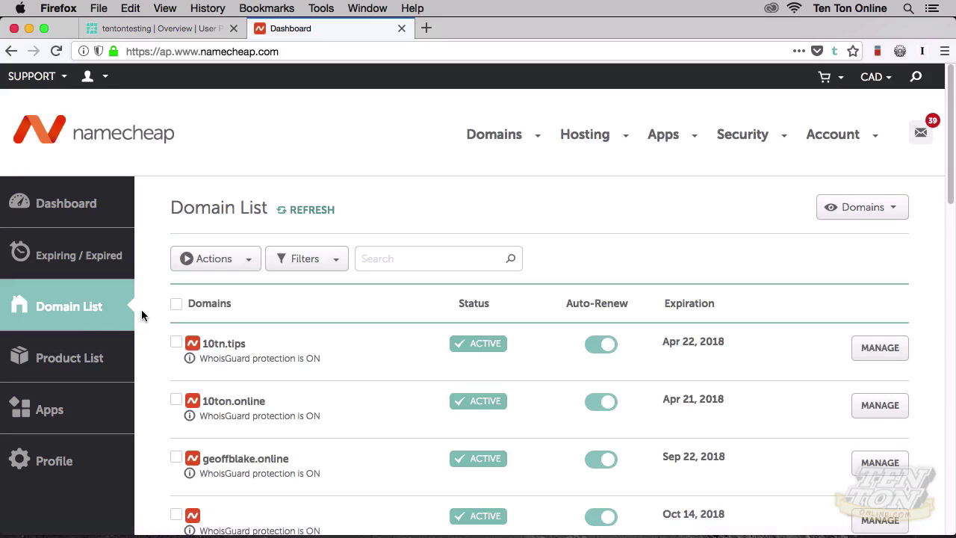
scroll(142, 310, "down", 3)
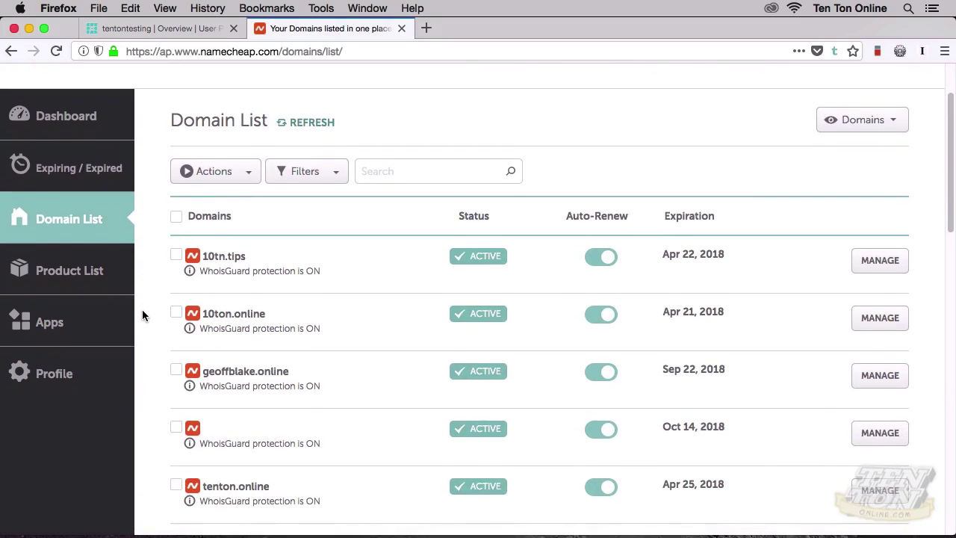
scroll(142, 309, "down", 3)
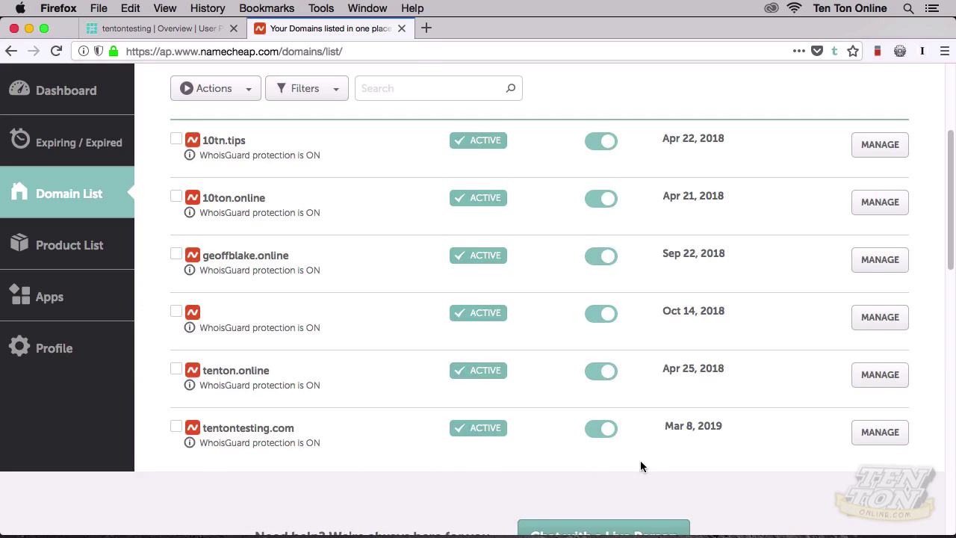
left_click(878, 440)
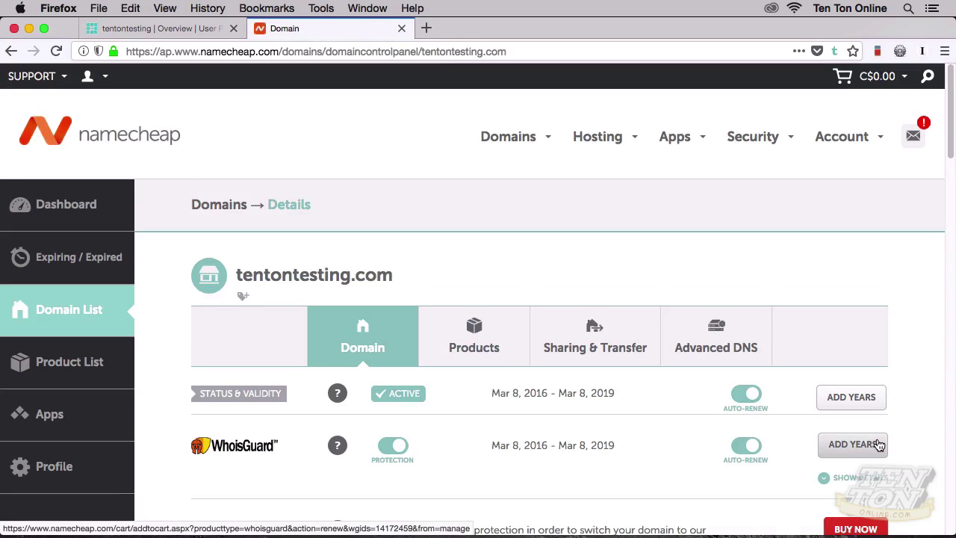
- Open the Advanced DNS settings of tentontesting.com and bring its host records into view
left_click(758, 349)
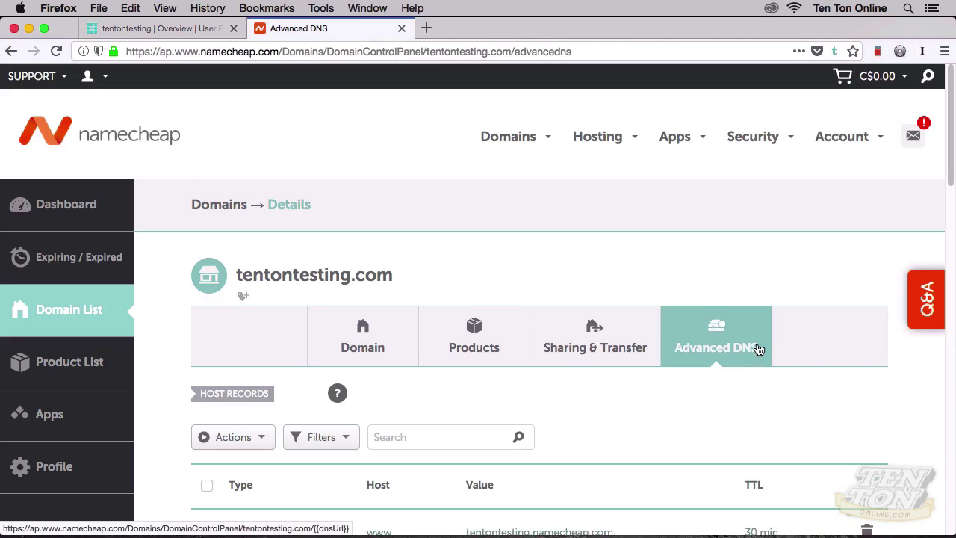
scroll(758, 349, "down", 5)
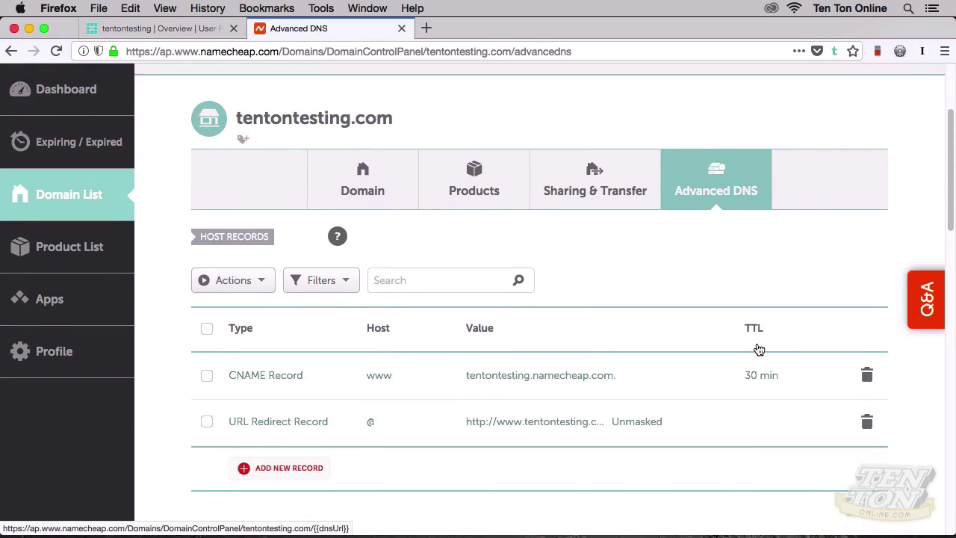
scroll(759, 349, "down", 3)
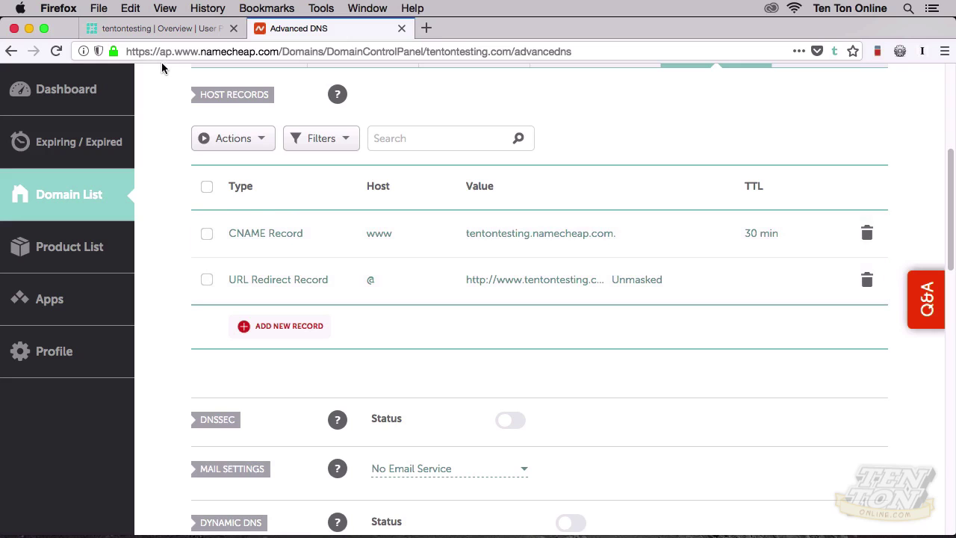
- Copy the CNAME address tentontesting.wpengine.com from the WP Engine install stats and return to Namecheap's Advanced DNS page
left_click(158, 32)
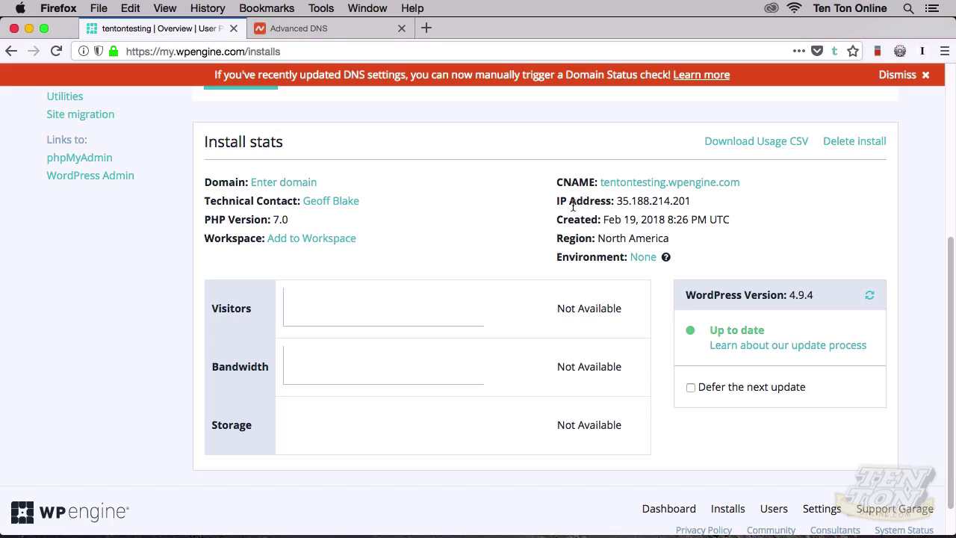
left_click_drag(742, 180, 600, 188)
key("super+c")
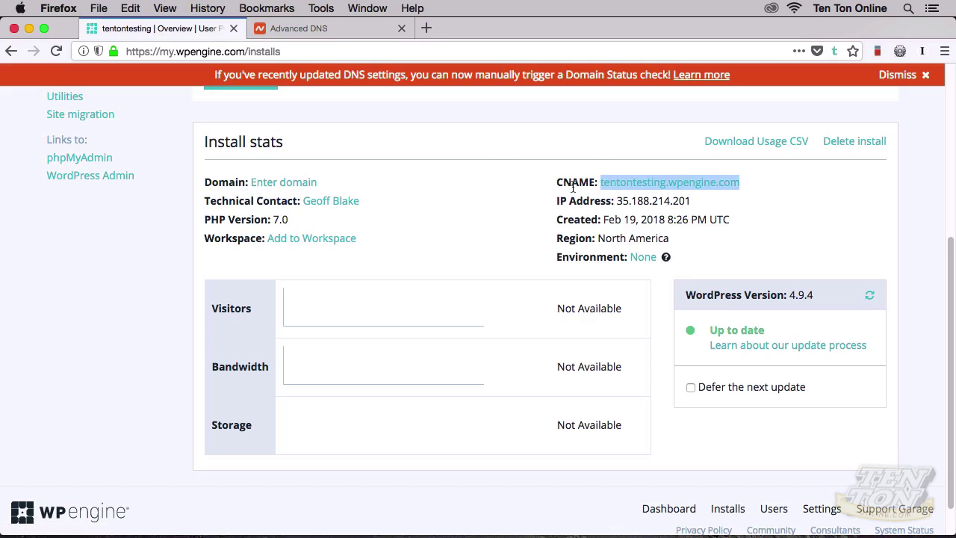
left_click(367, 31)
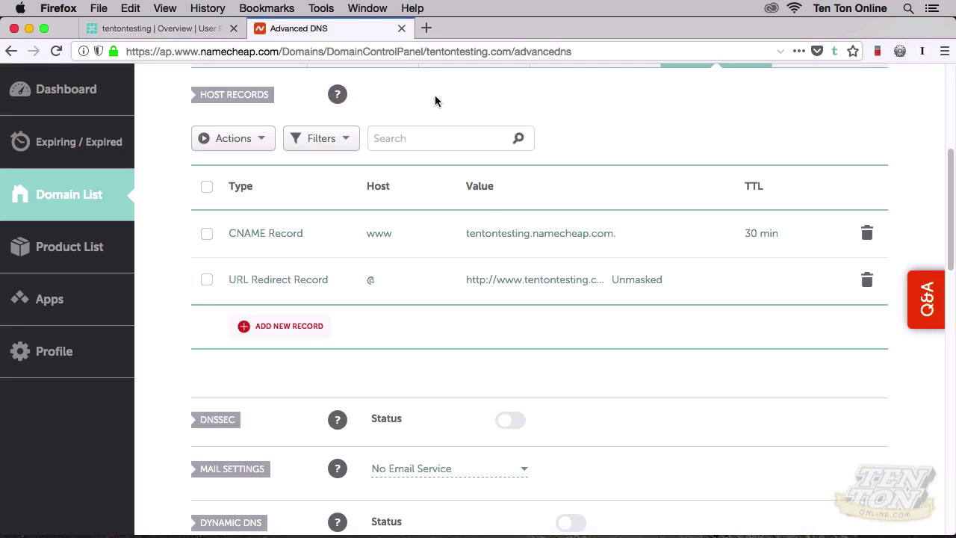
- Set the value of the www CNAME record to tentontesting.wpengine.com and save the record
left_click(483, 233)
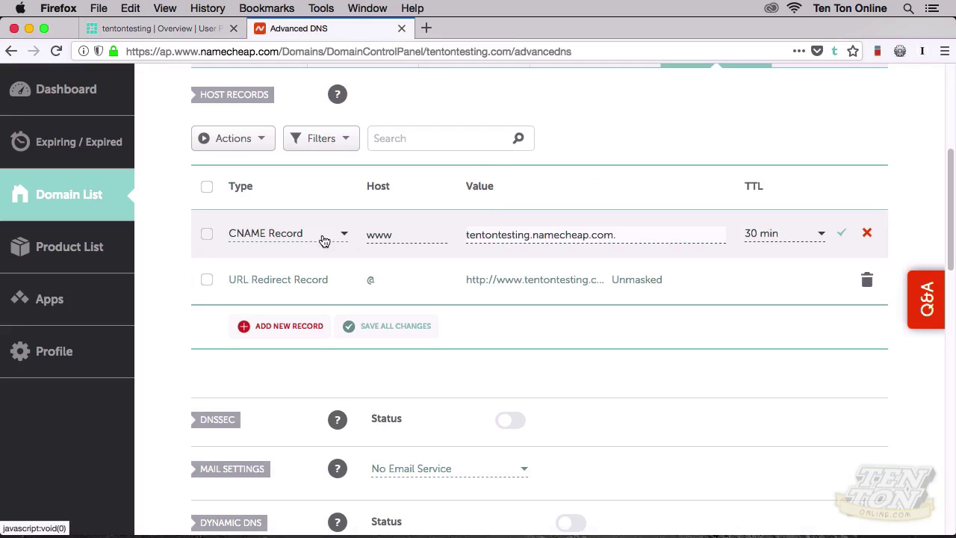
left_click_drag(615, 236, 457, 232)
key("super+v")
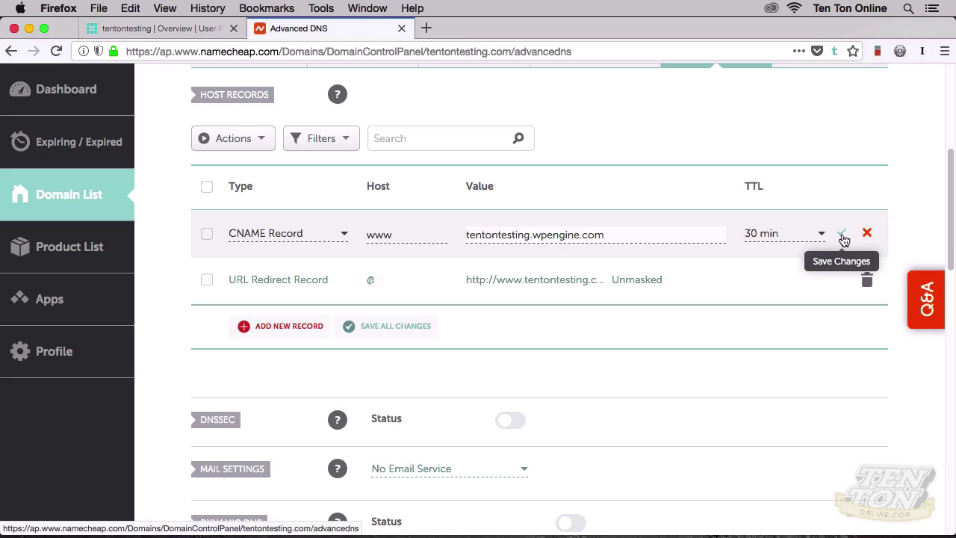
left_click(842, 236)
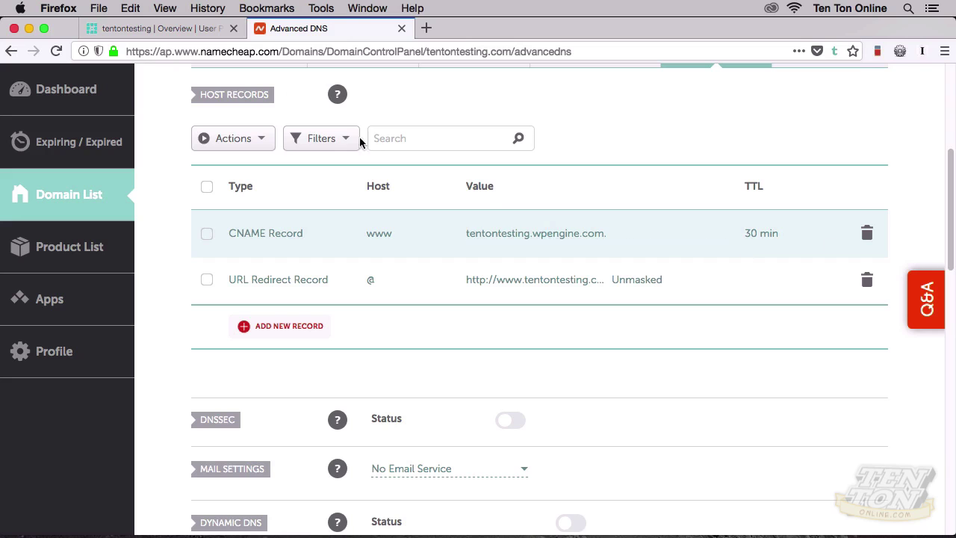
- Copy the IP address 35.188.214.201 from the WP Engine install stats and return to Namecheap's Advanced DNS page
left_click(209, 33)
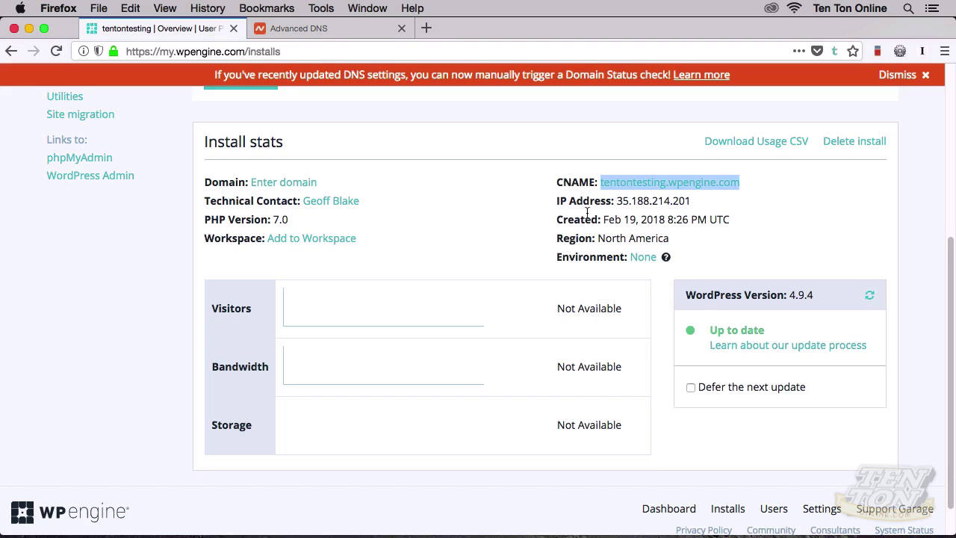
left_click_drag(616, 202, 689, 202)
key("super+c")
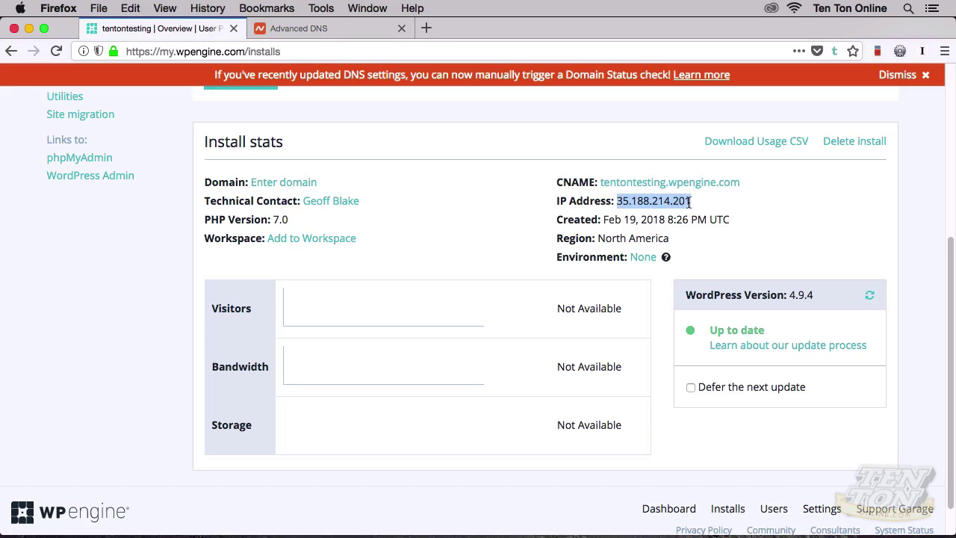
left_click(348, 34)
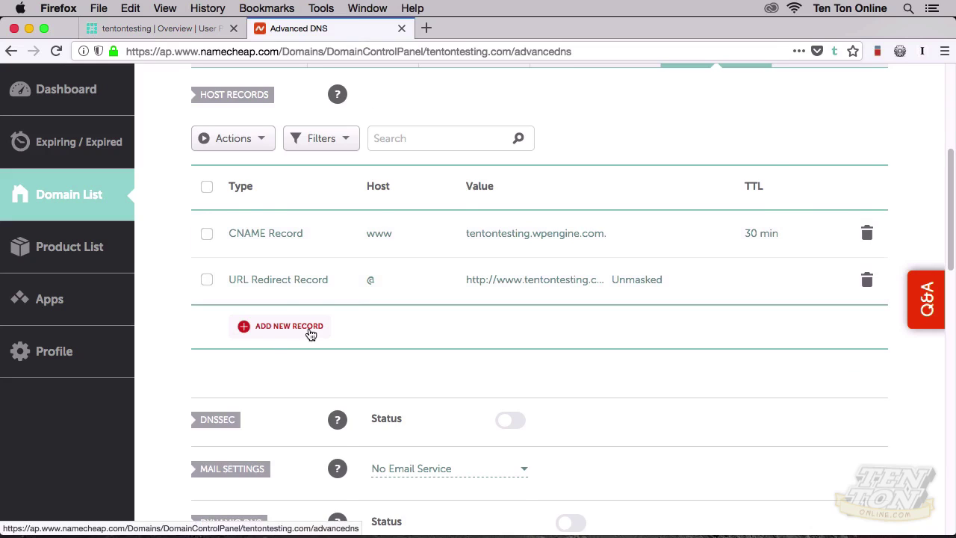
- Add and save an A Record with host @ and IP address 35.188.214.201, and delete the URL Redirect Record
left_click(311, 334)
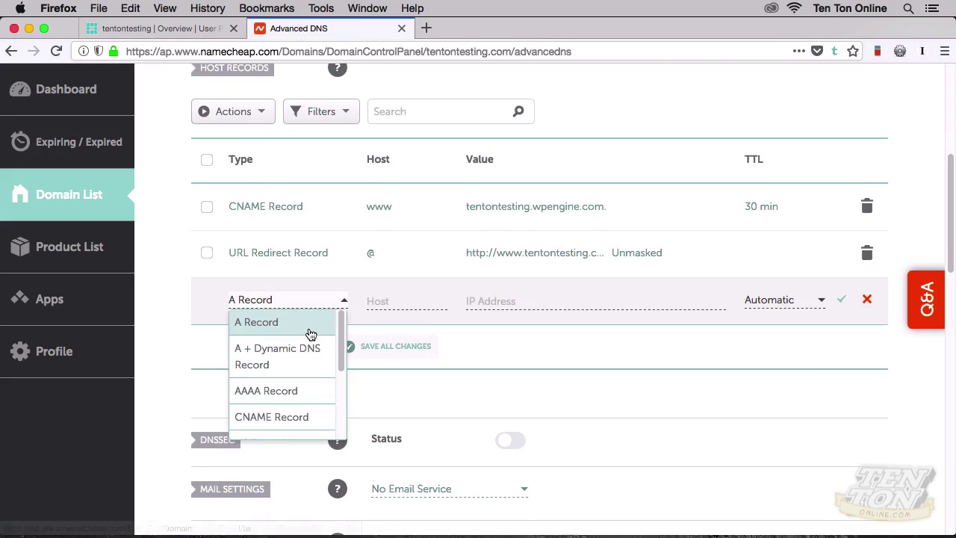
left_click(259, 328)
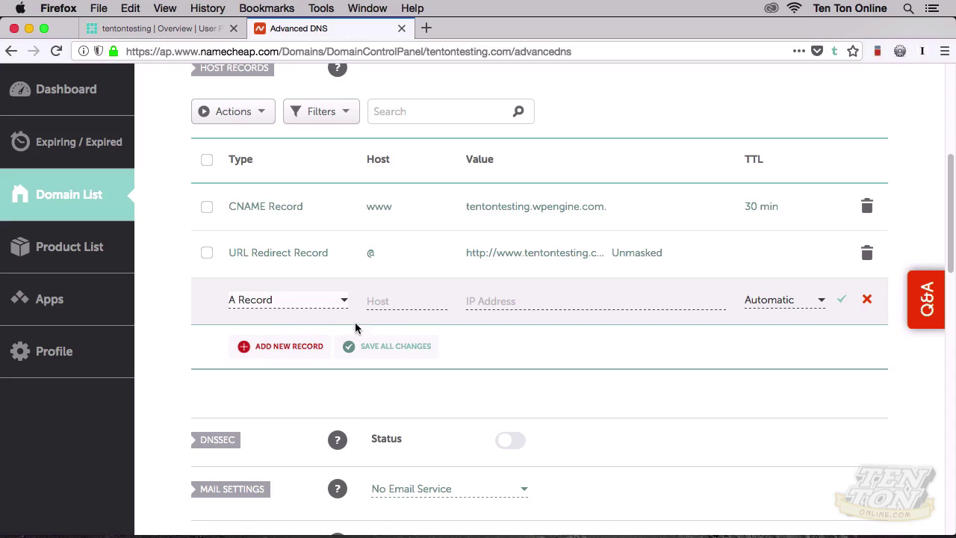
left_click(394, 301)
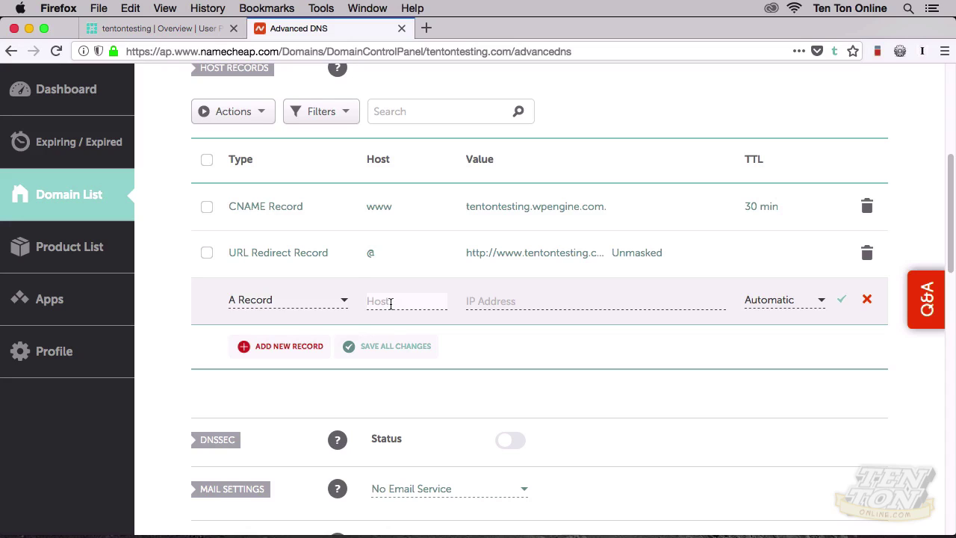
type("@")
left_click(471, 302)
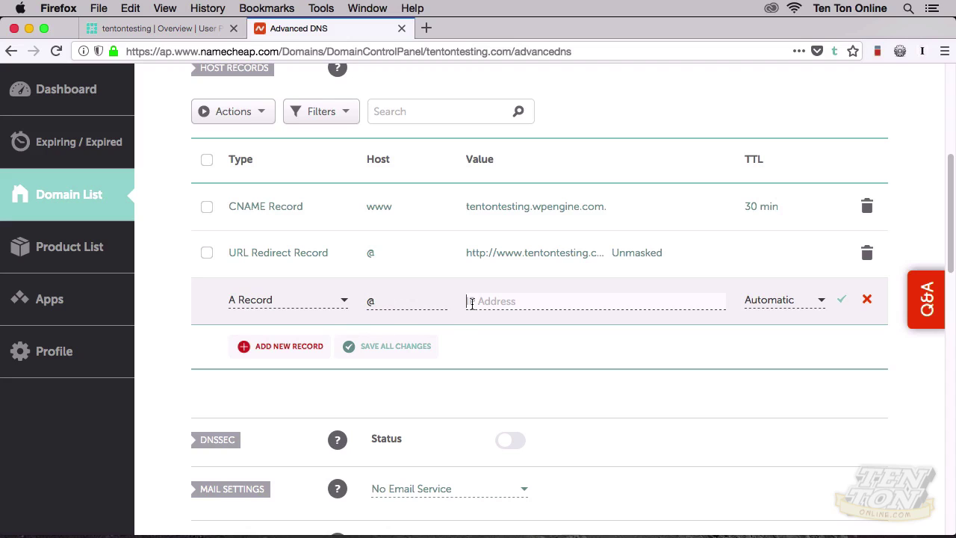
key("super+v")
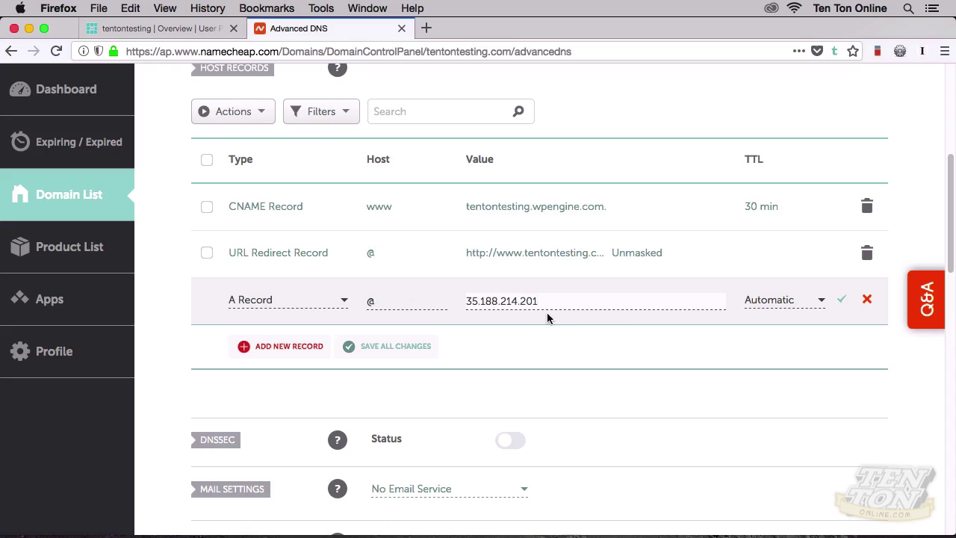
left_click(842, 302)
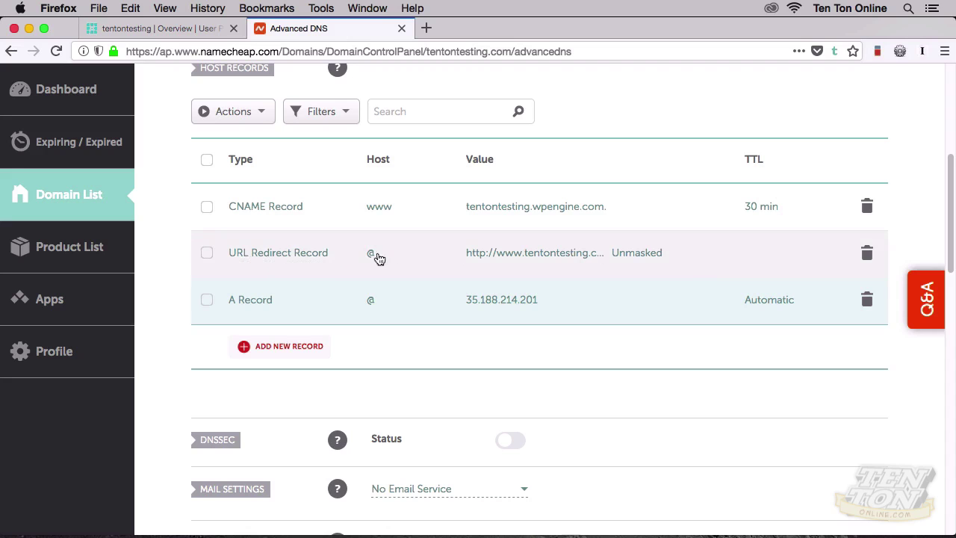
left_click(866, 254)
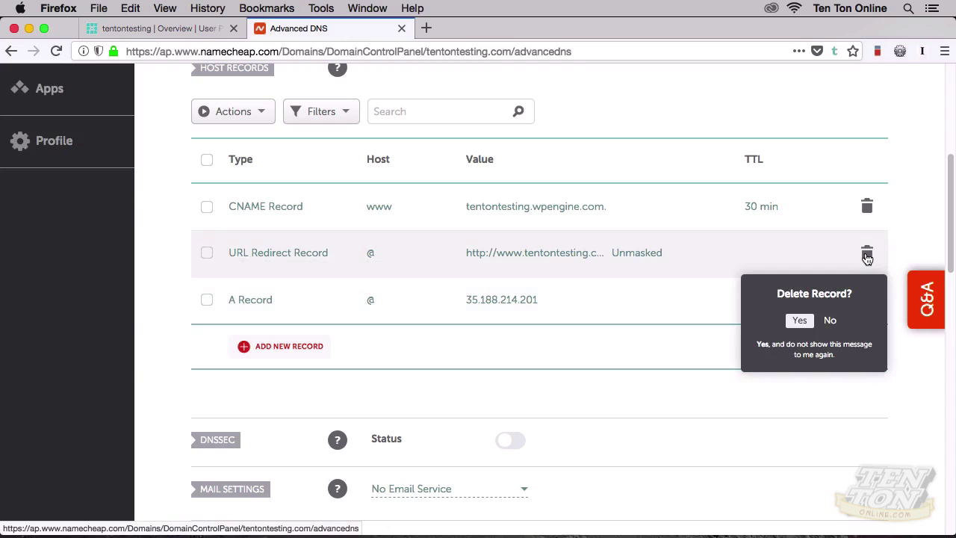
left_click(798, 320)
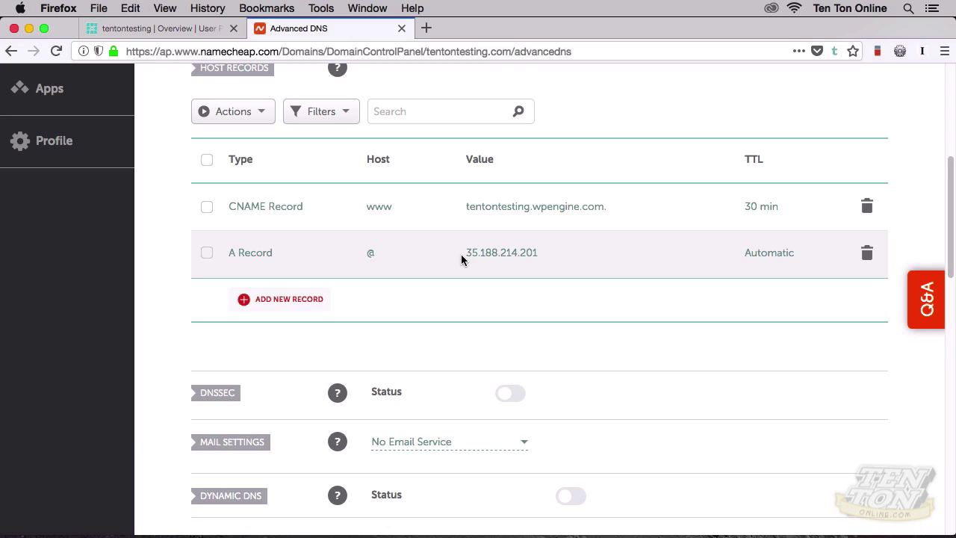
- Switch to the WP Engine install overview and open the domain settings of the tentontesting install
left_click(187, 31)
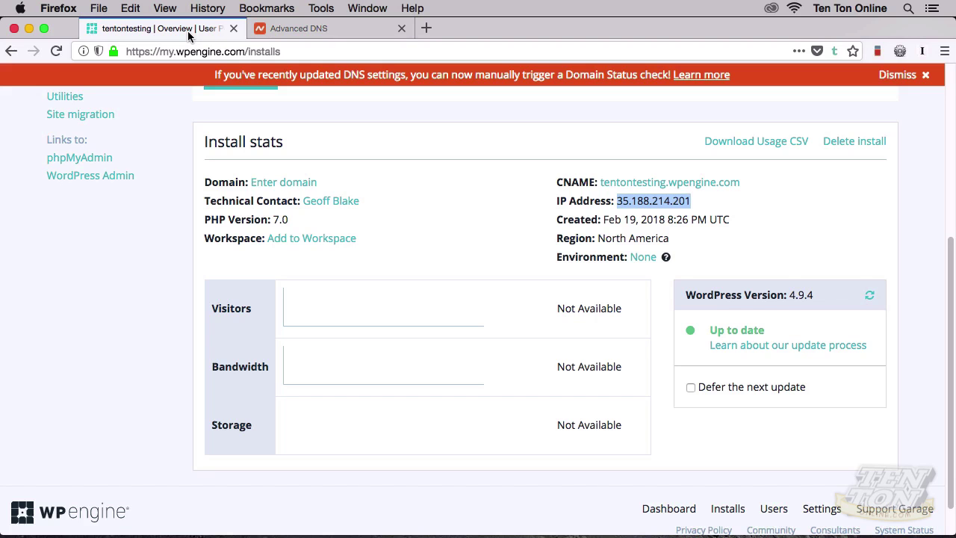
scroll(187, 197, "up", 8)
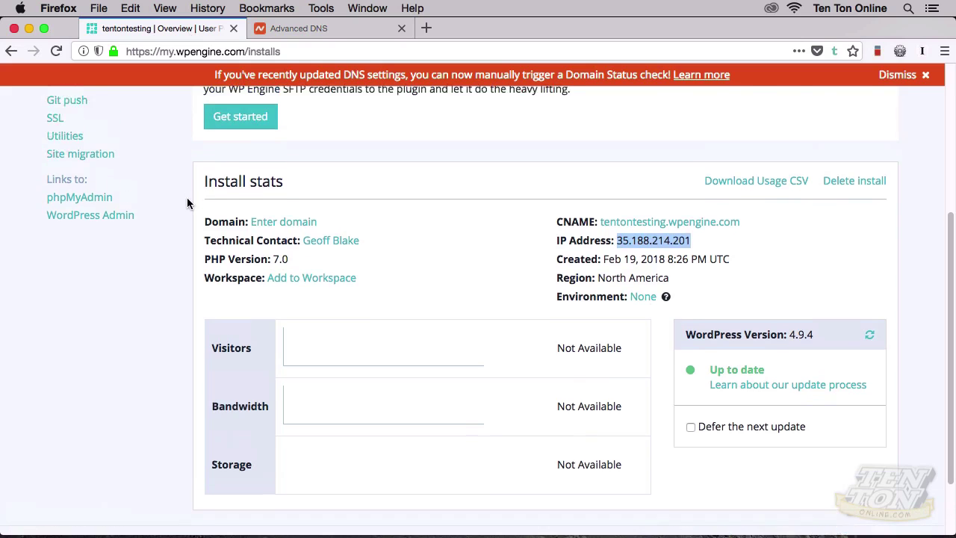
left_click_drag(197, 196, 311, 199)
left_click(310, 199)
scroll(185, 297, "down", 2)
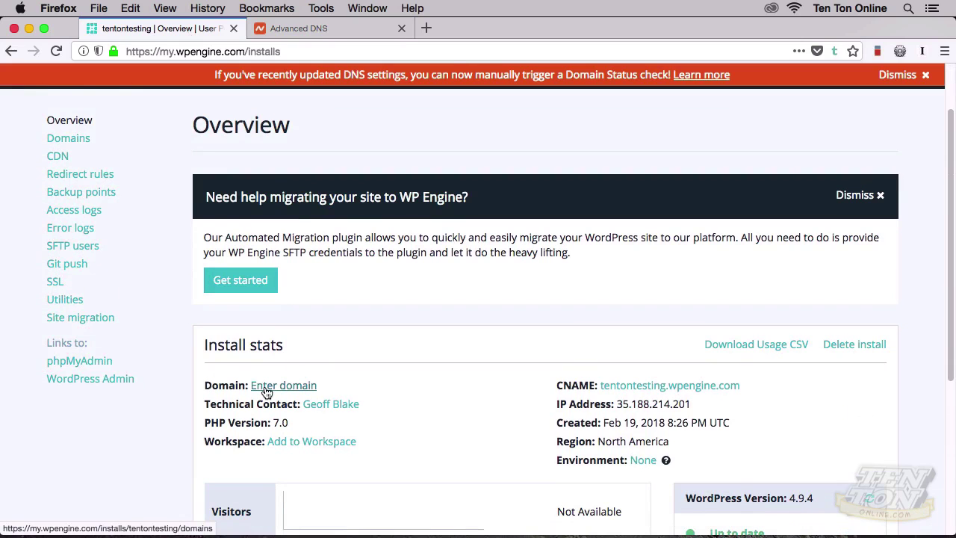
left_click(265, 388)
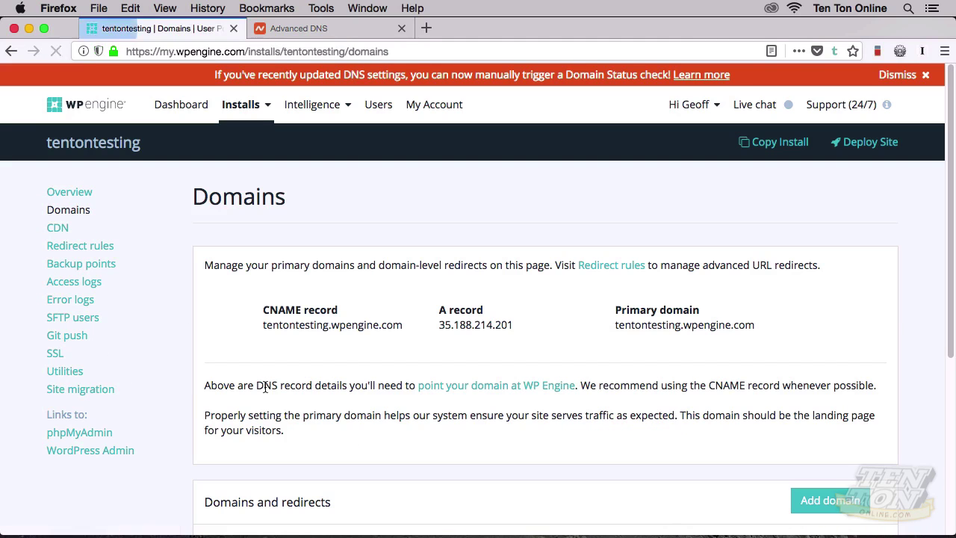
- Add the domain tentontesting.com to the install's domains and redirects
scroll(264, 386, "down", 2)
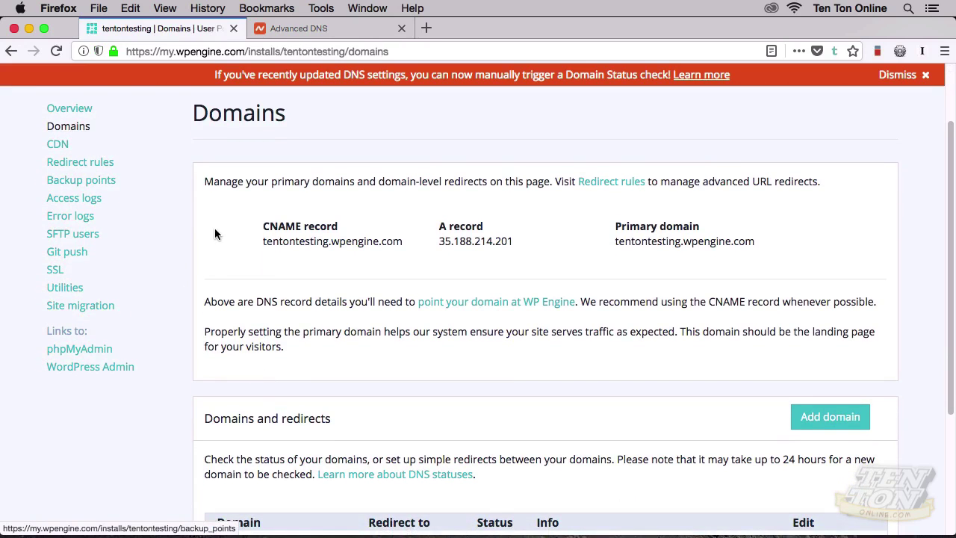
scroll(215, 228, "down", 1)
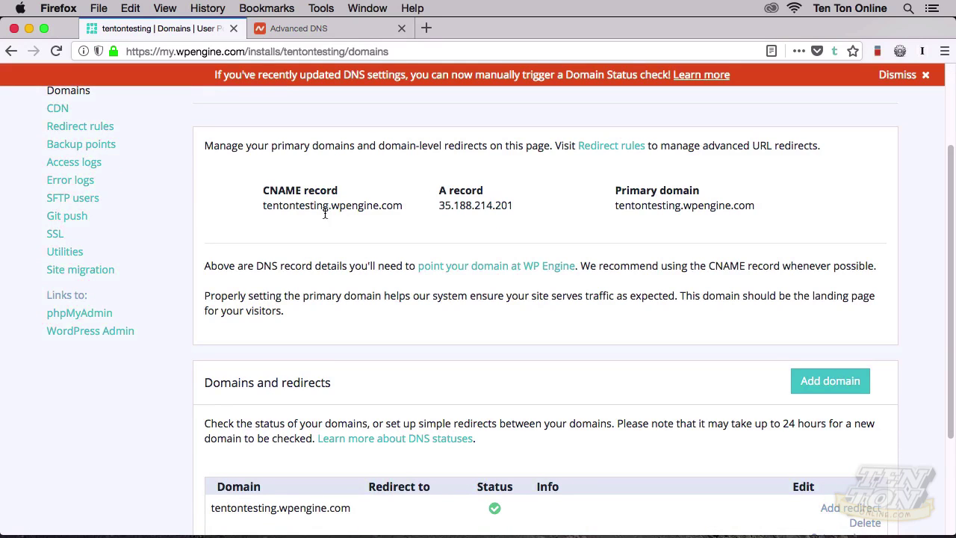
scroll(464, 237, "down", 4)
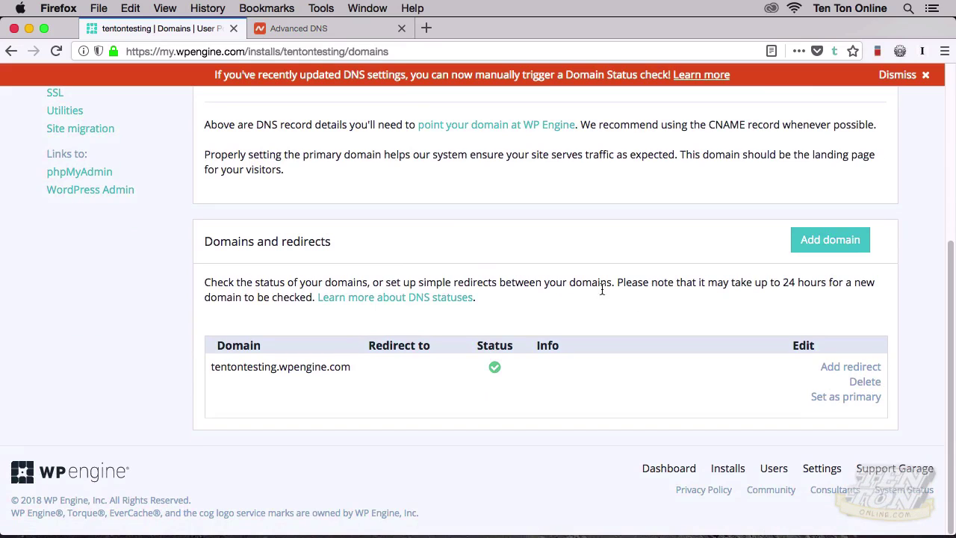
left_click(804, 254)
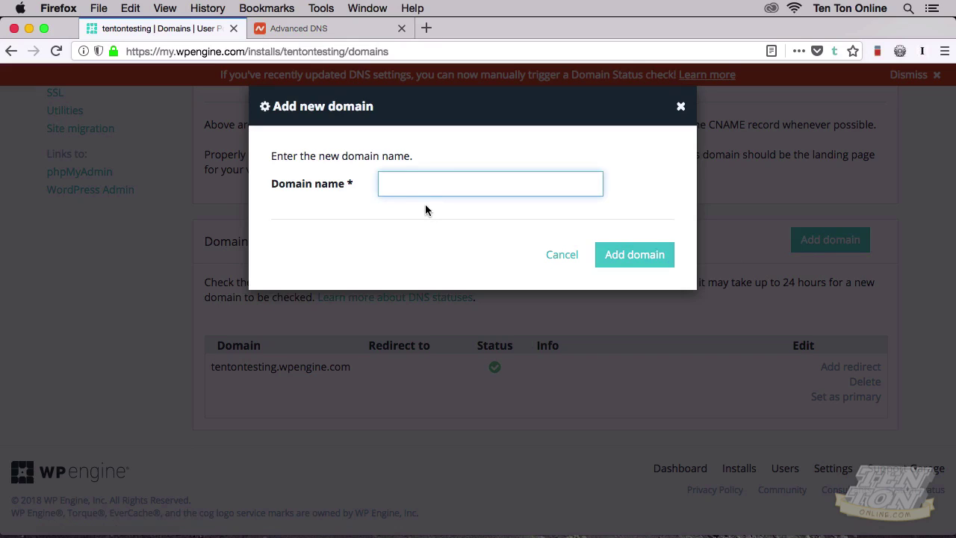
type("tentontesting.com")
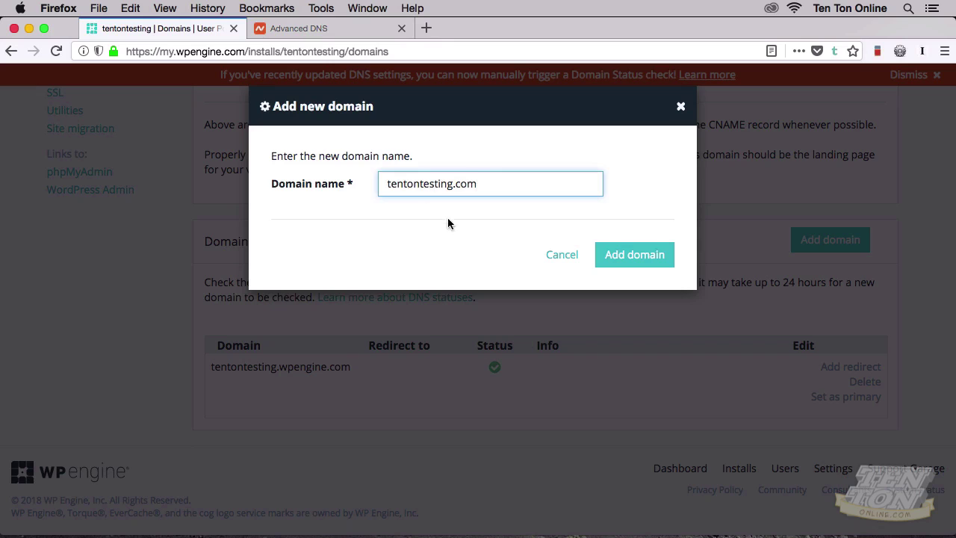
left_click(610, 258)
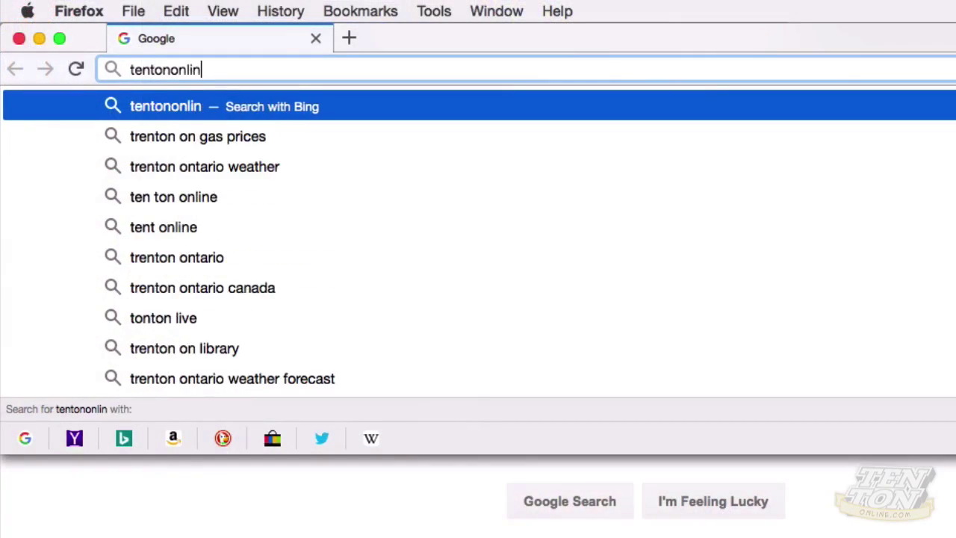
- Open the free 5 Steps To Launch Your Online Business page on tentononline.com
type("free")
key("Return")
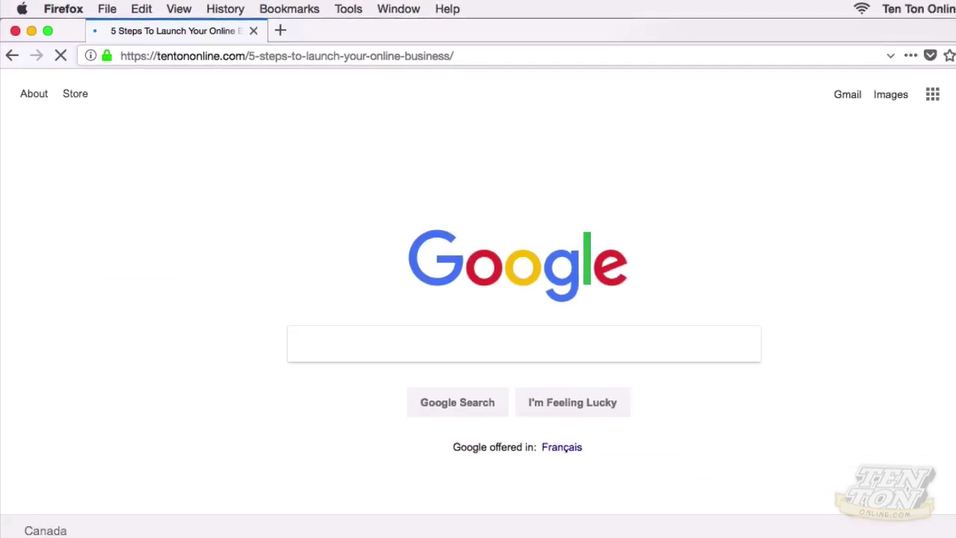